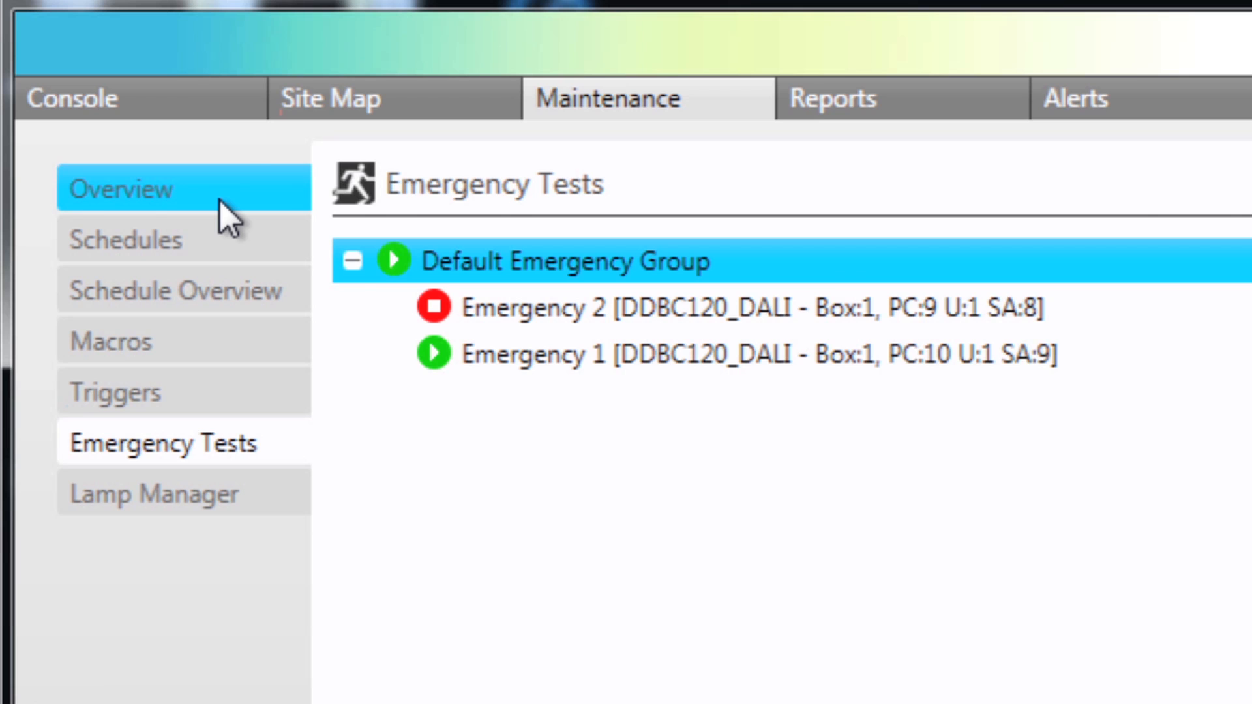
# Go from the maintenance overview to the emergency tests and start a functional test on the Default Emergency Group.
pyautogui.click(219, 200)
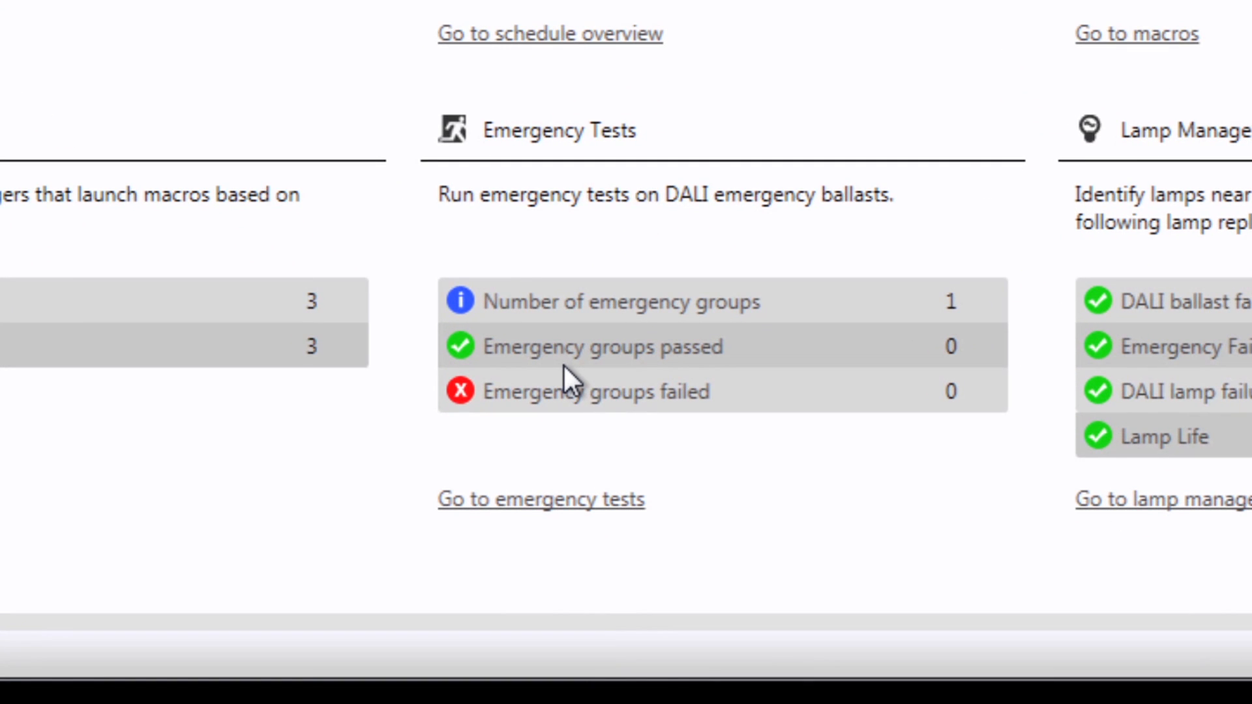
pyautogui.click(578, 504)
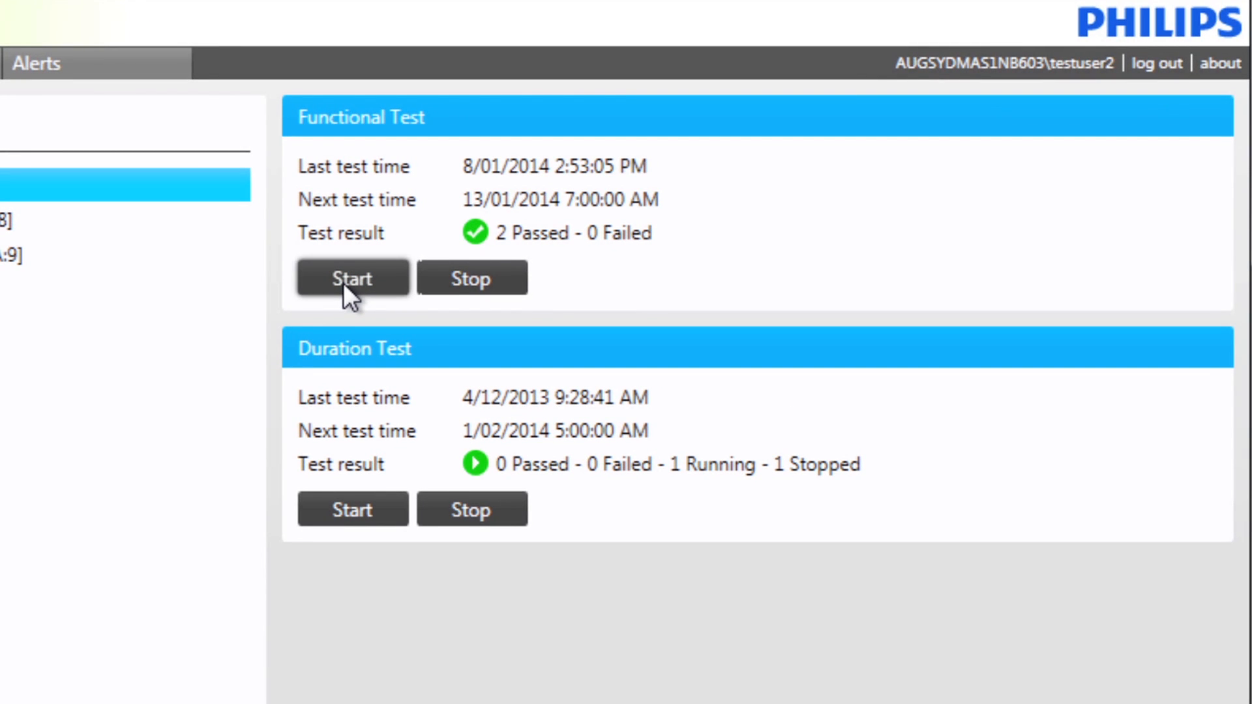
pyautogui.click(343, 283)
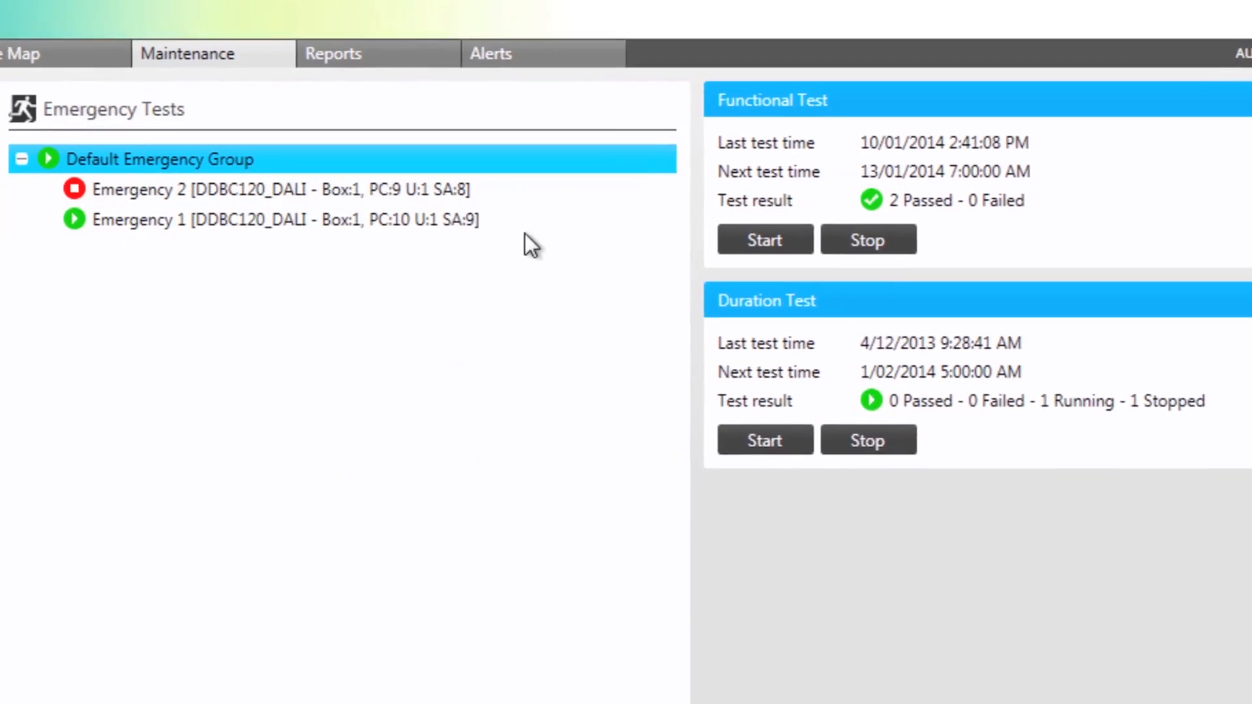
# Start a duration test on the single ballast Emergency 2 in the Default Emergency Group.
pyautogui.click(410, 187)
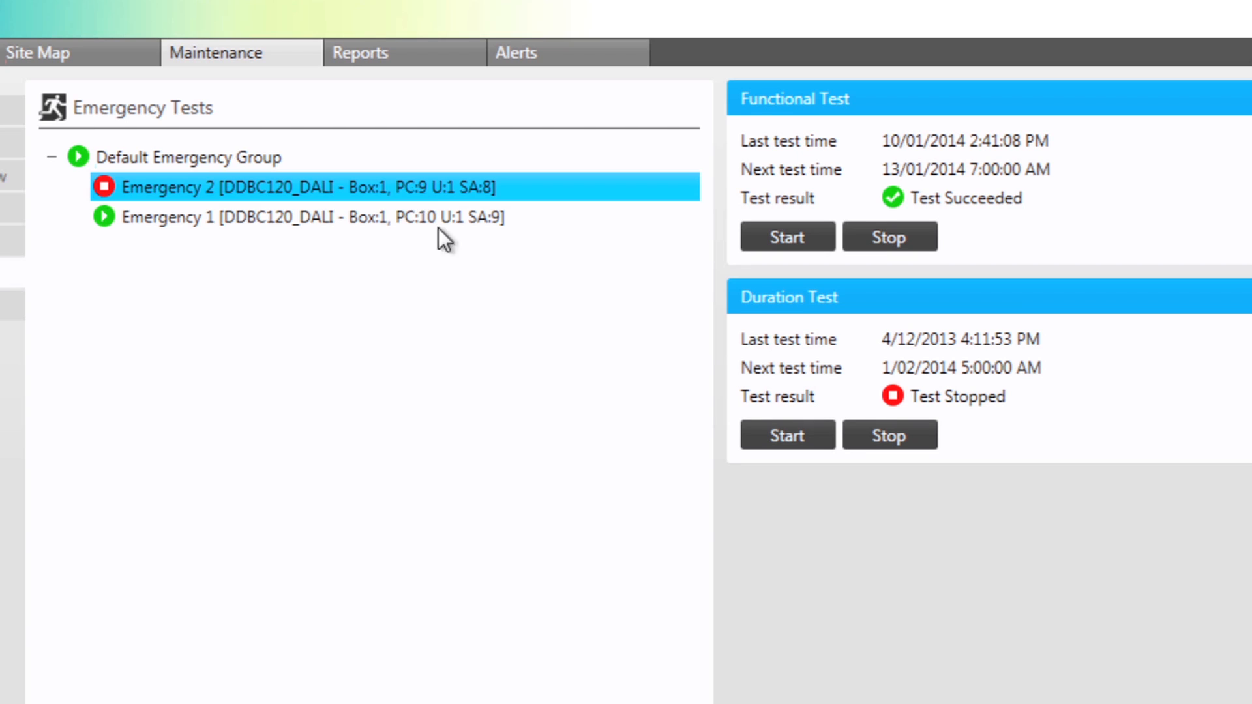
pyautogui.click(796, 433)
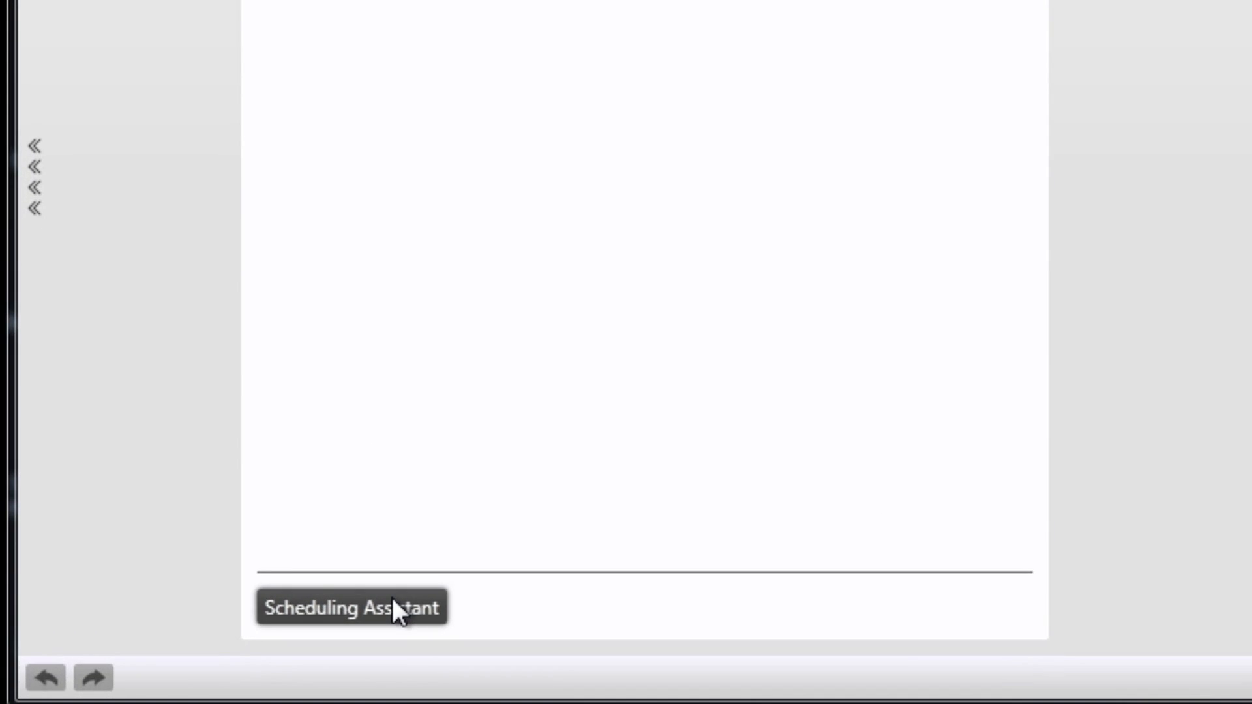
# Launch the emergency scheduling assistant and set the functional test defaults to a Weekly frequency with a 7:00 start time.
pyautogui.click(393, 599)
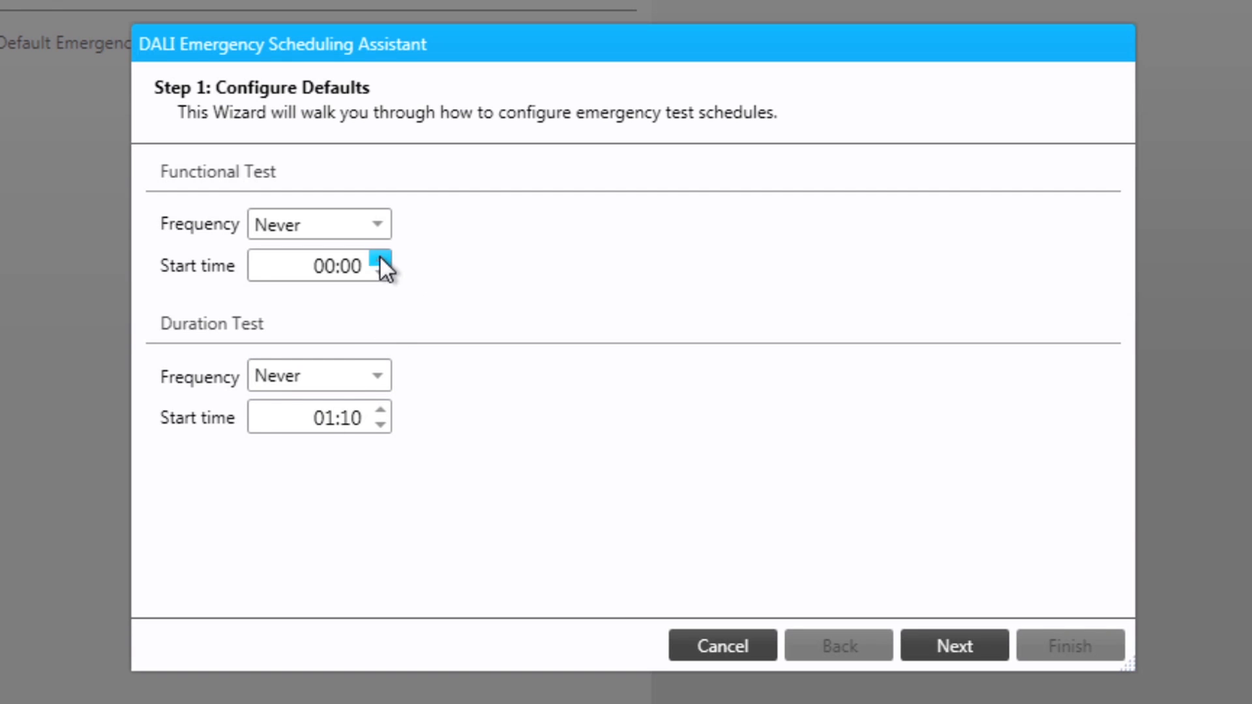
pyautogui.click(382, 226)
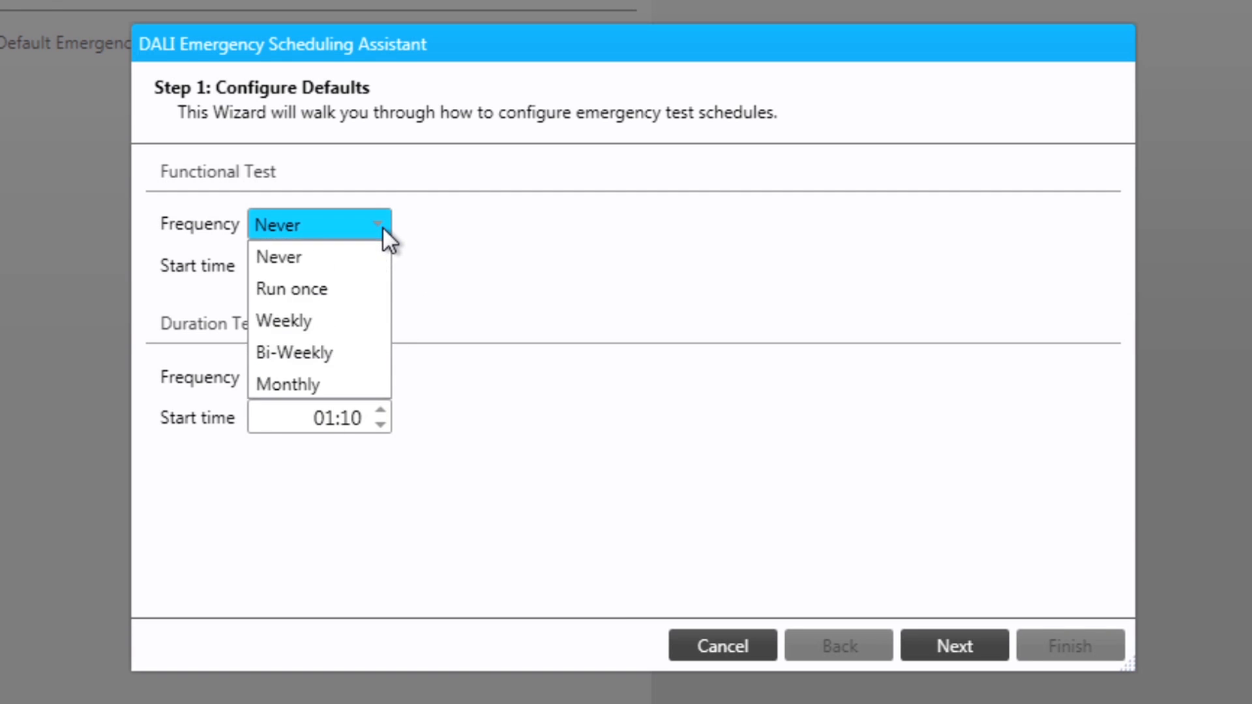
pyautogui.click(335, 319)
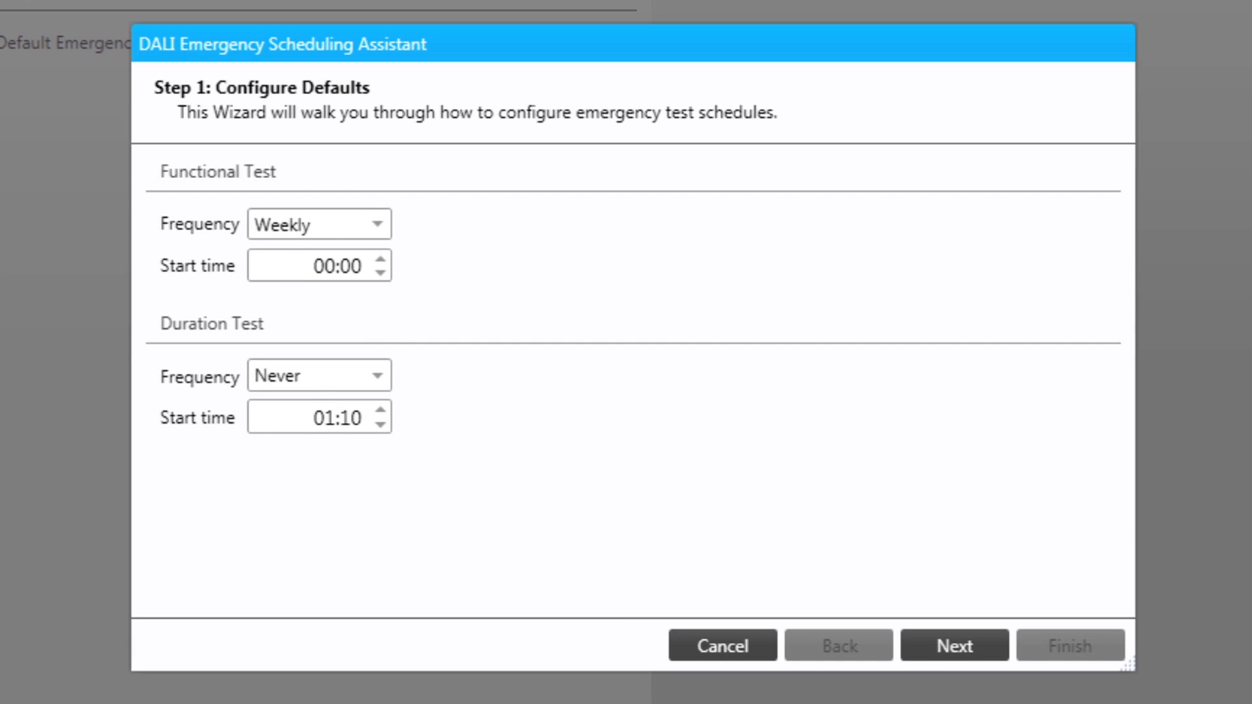
pyautogui.click(329, 265)
pyautogui.write('7')
# Set the duration test defaults to a Monthly frequency with a 05:00 start time and proceed to the functional overview.
pyautogui.click(388, 382)
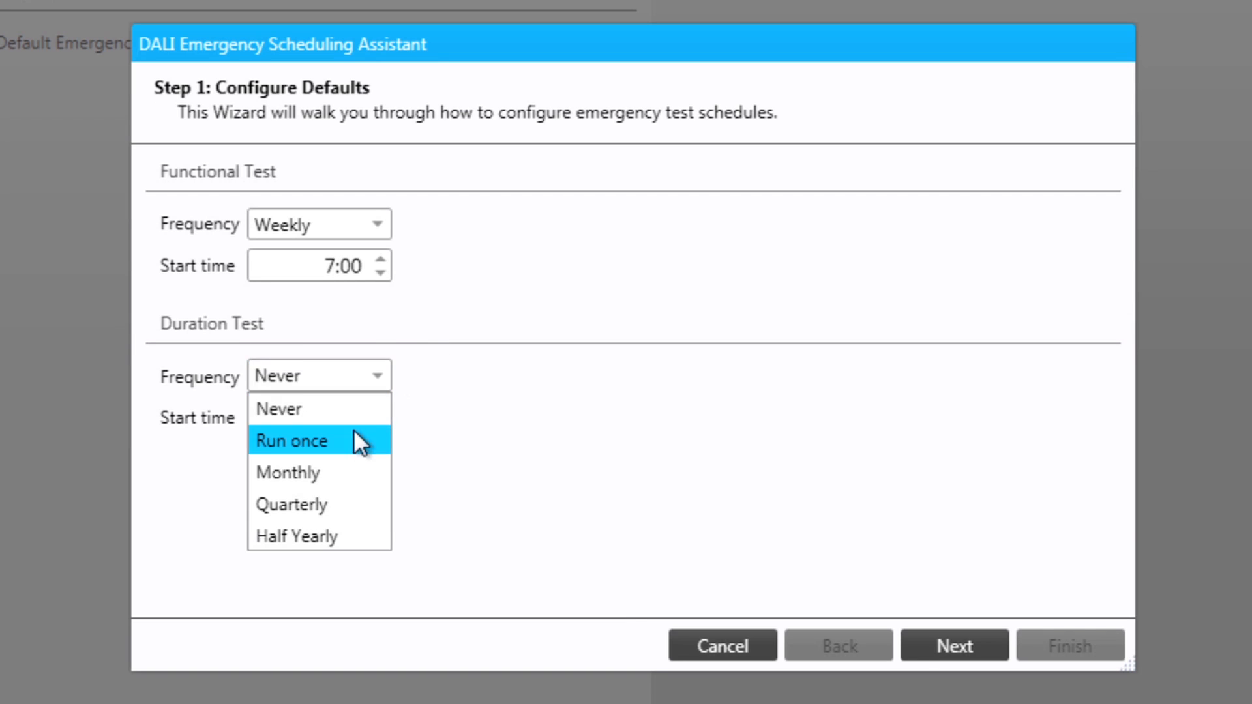
pyautogui.click(337, 465)
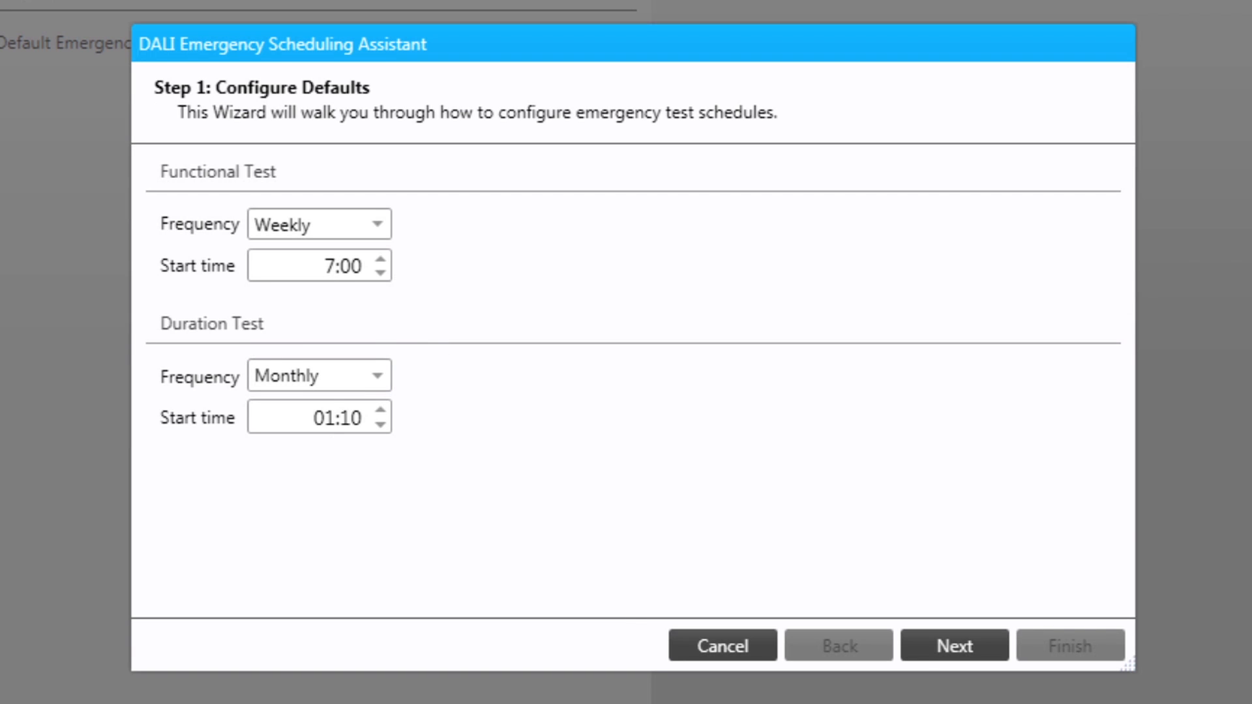
pyautogui.doubleClick(324, 418)
pyautogui.write('5')
pyautogui.moveTo(341, 418); pyautogui.dragTo(351, 418)
pyautogui.write('00')
pyautogui.click(932, 652)
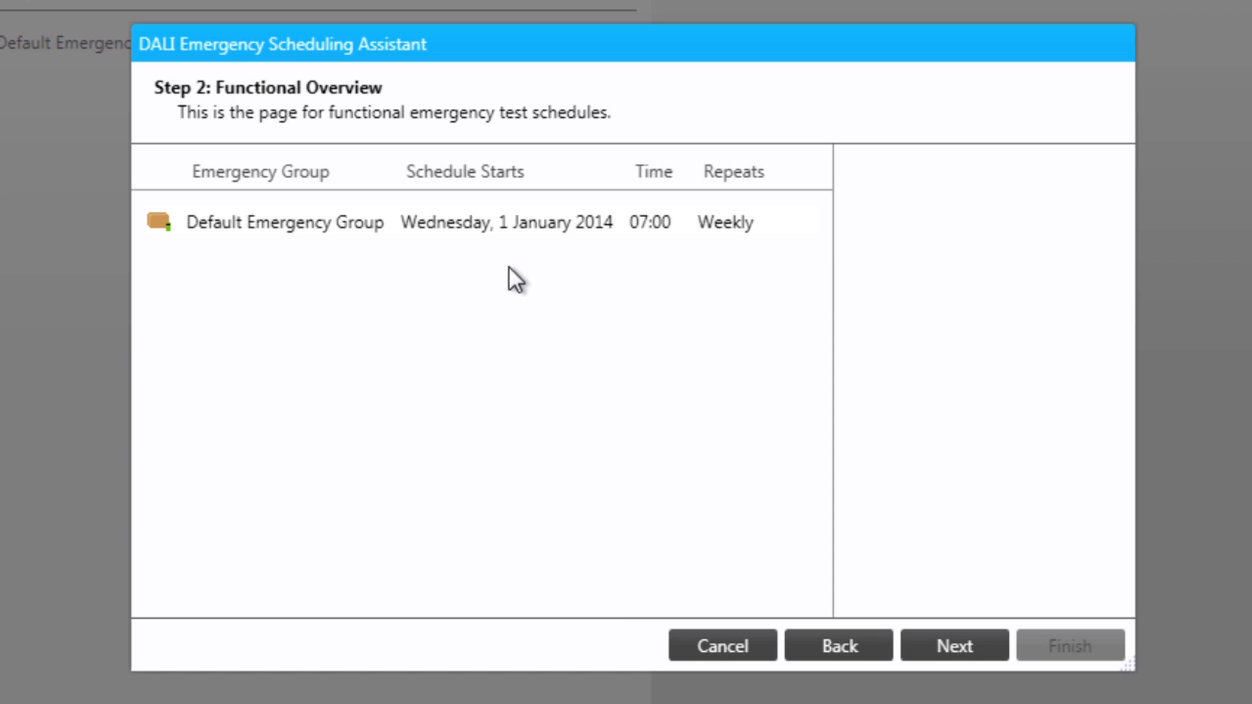
# Set the Default Emergency Group's functional test start date to 13 January 2014 and continue to the duration overview.
pyautogui.click(490, 228)
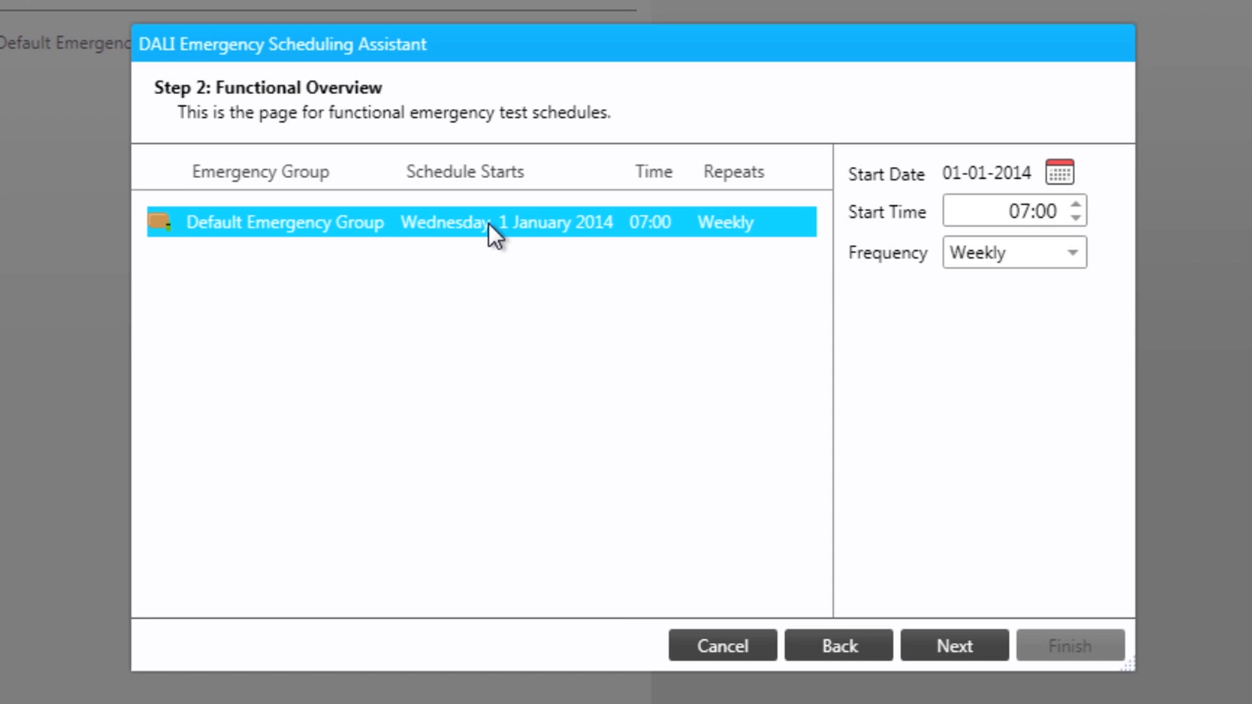
pyautogui.click(1060, 173)
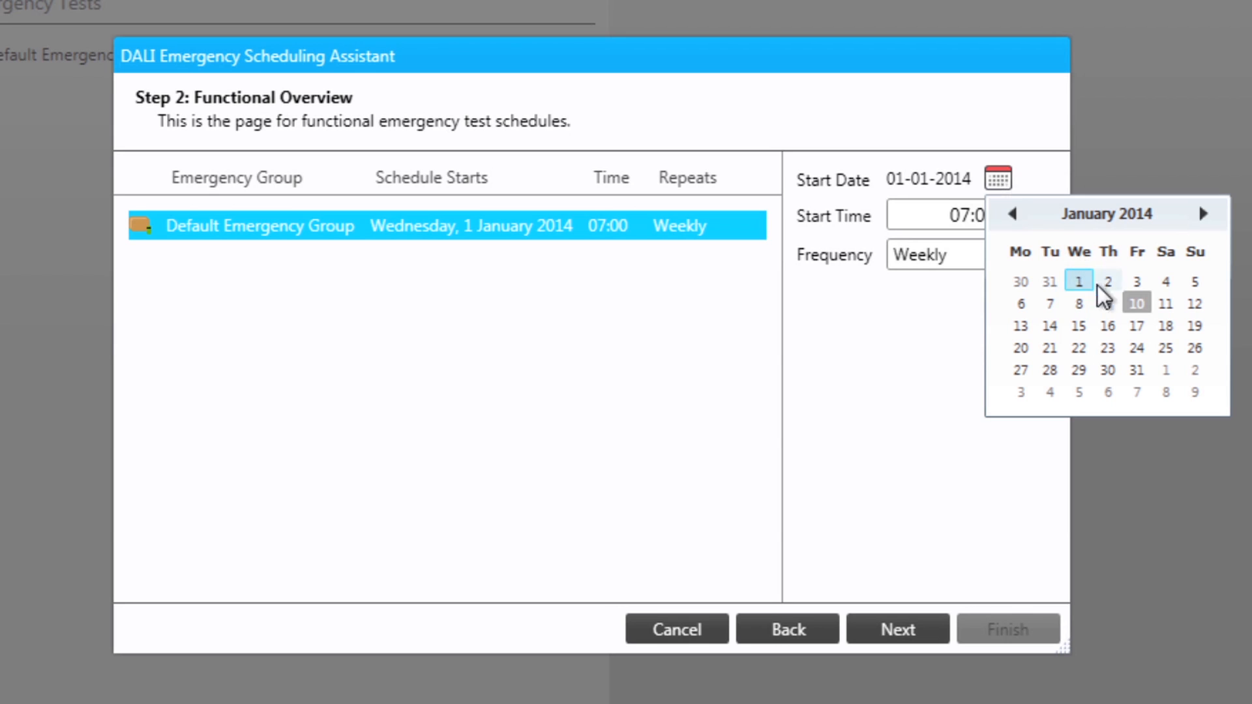
pyautogui.click(1021, 325)
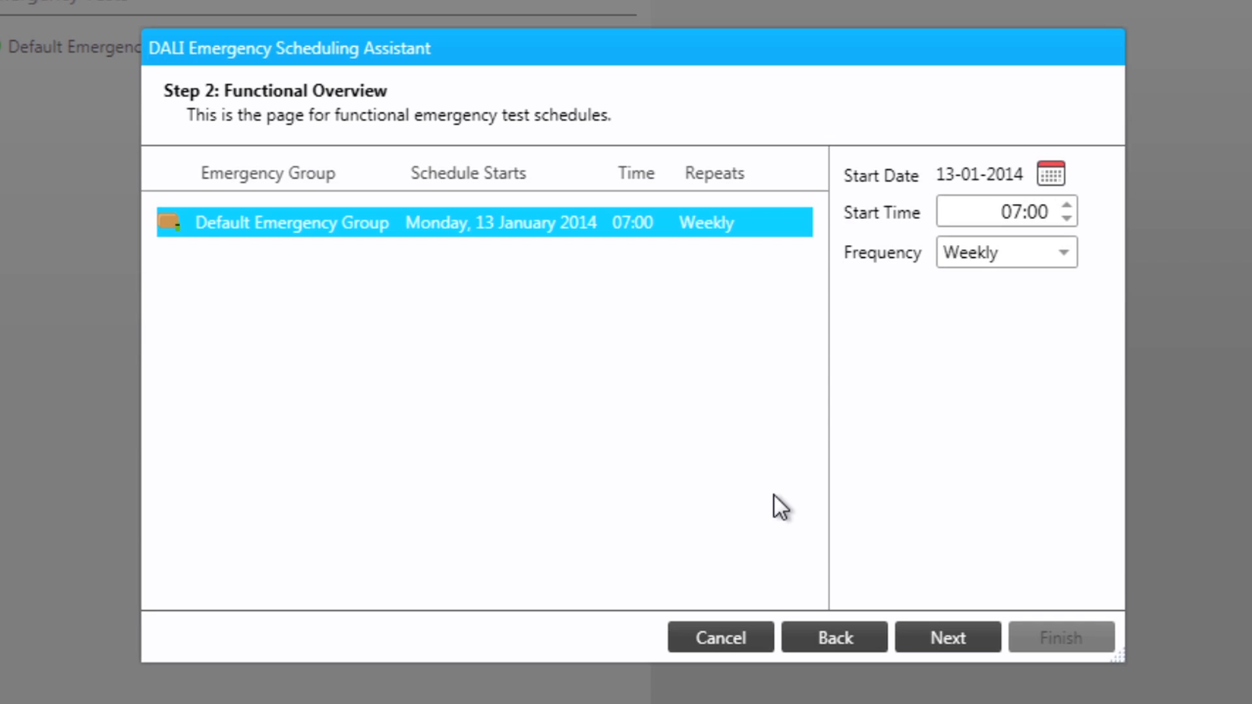
pyautogui.click(925, 629)
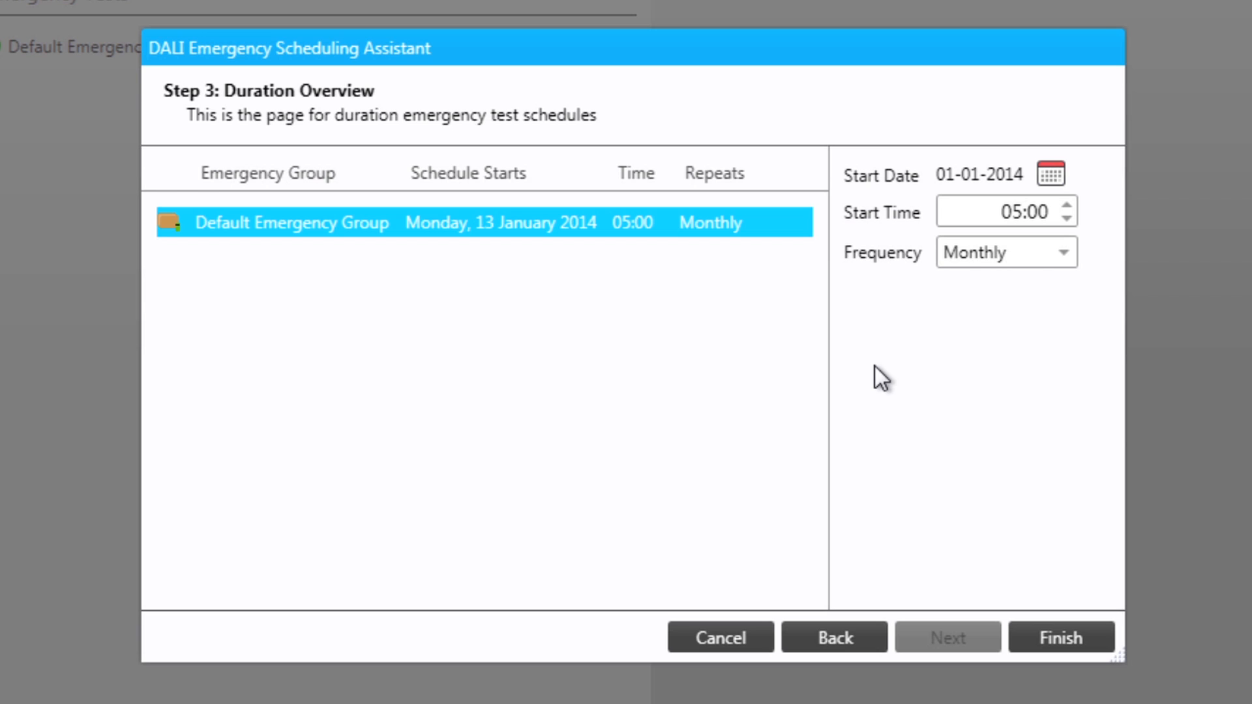
# Set the duration test start date to 1 February 2014 and finish the scheduling assistant.
pyautogui.click(1050, 174)
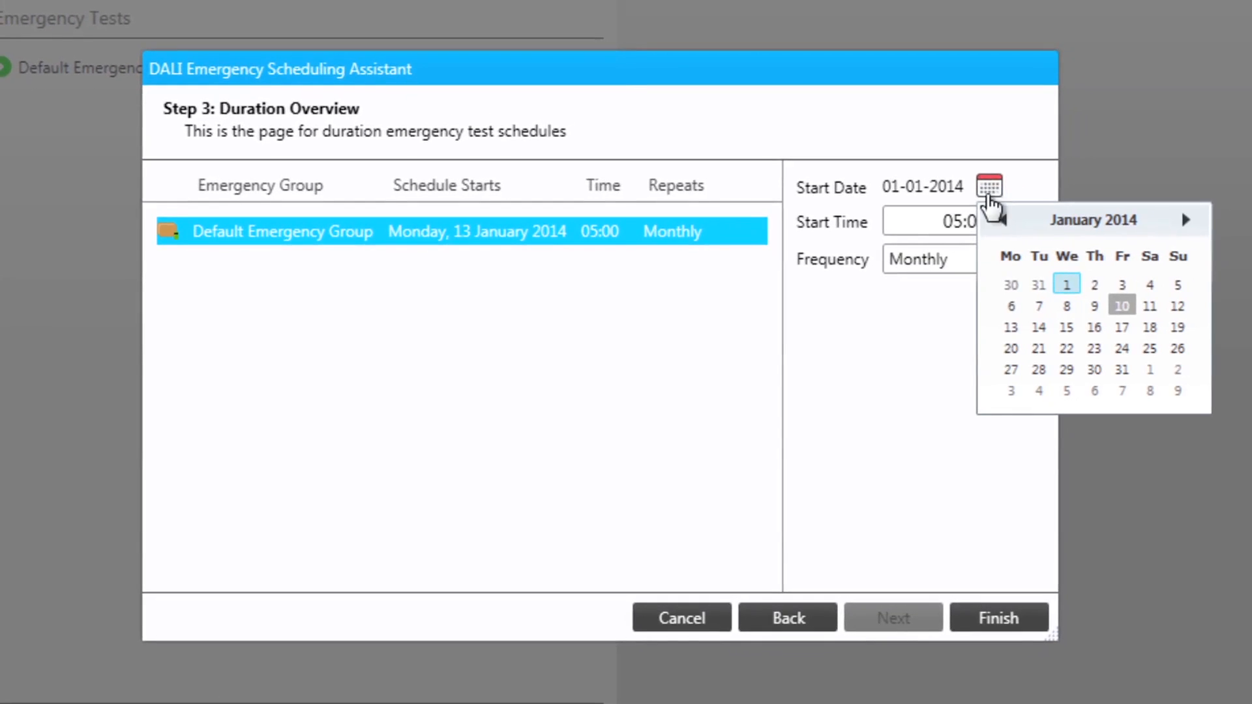
pyautogui.click(1149, 369)
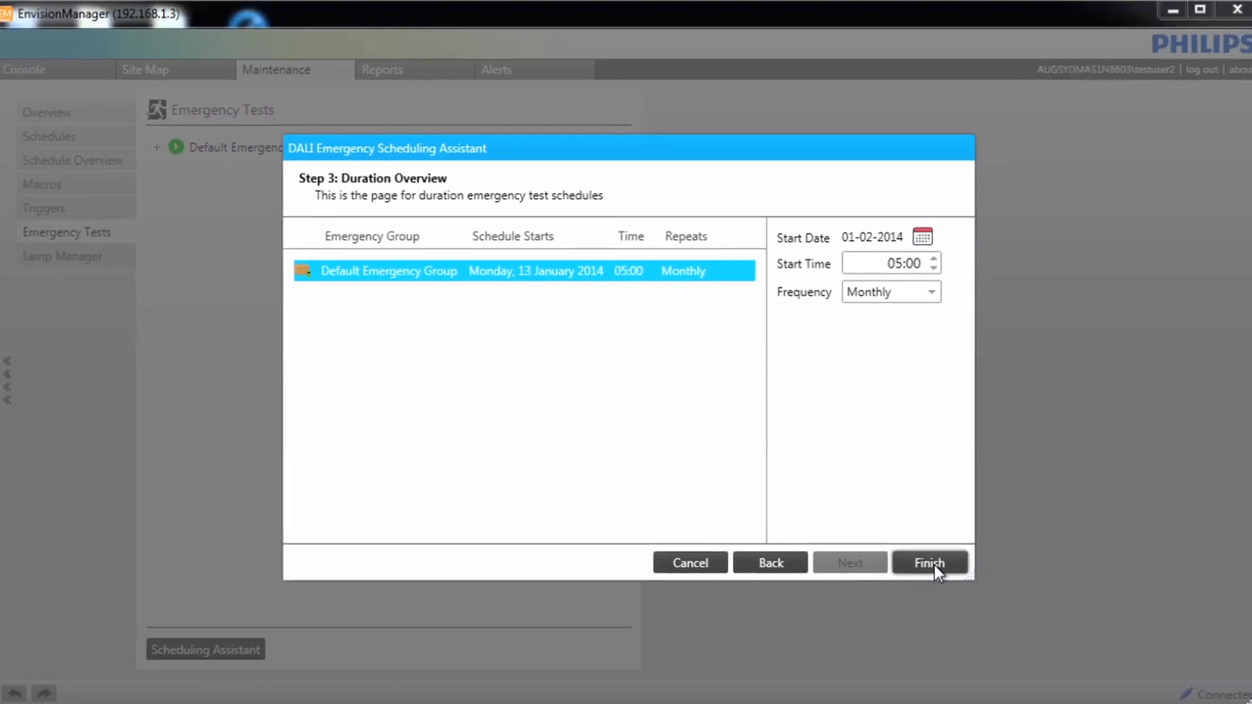
pyautogui.click(1004, 620)
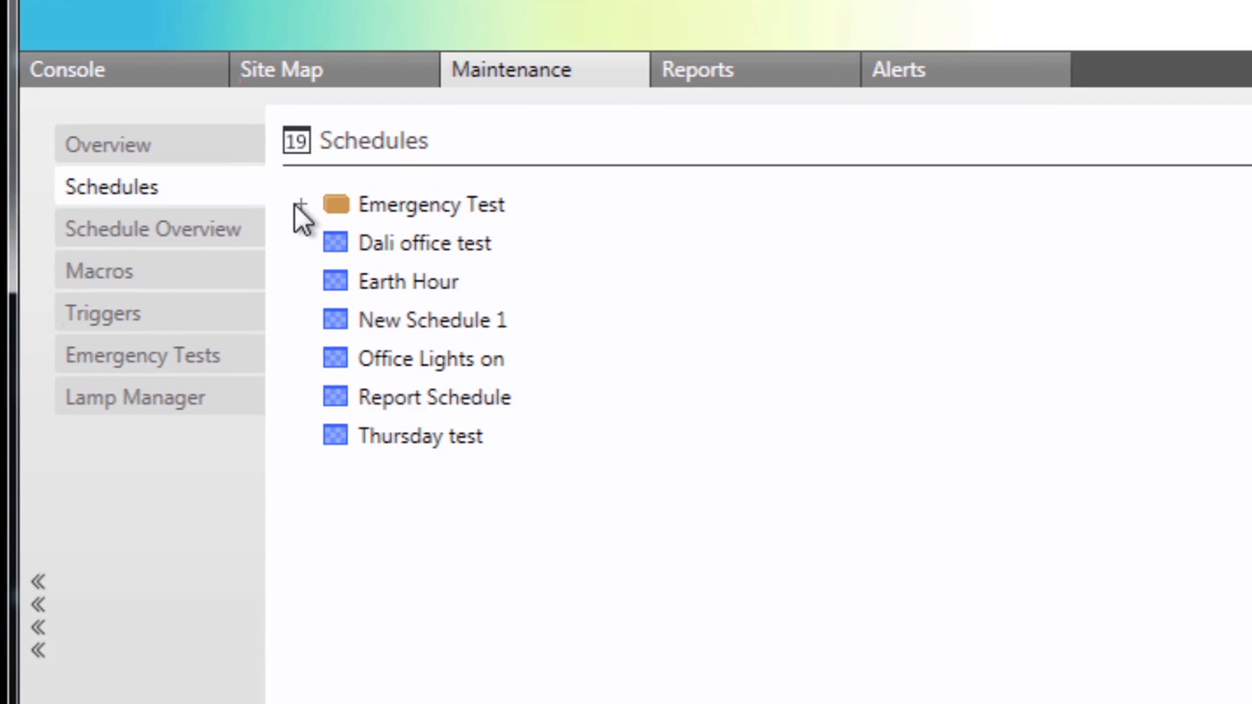
# Expand the Emergency Test schedules down to Duration Test and select the Default Emergency Group - Duration schedule.
pyautogui.click(300, 205)
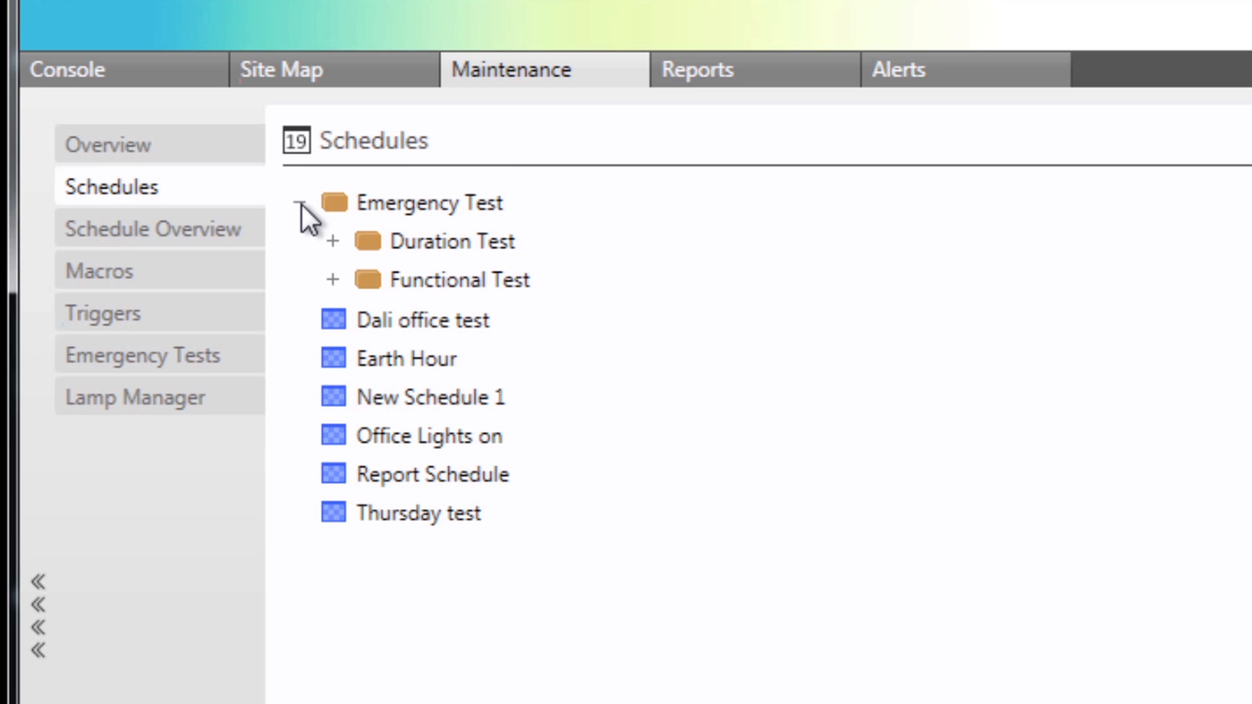
pyautogui.click(334, 240)
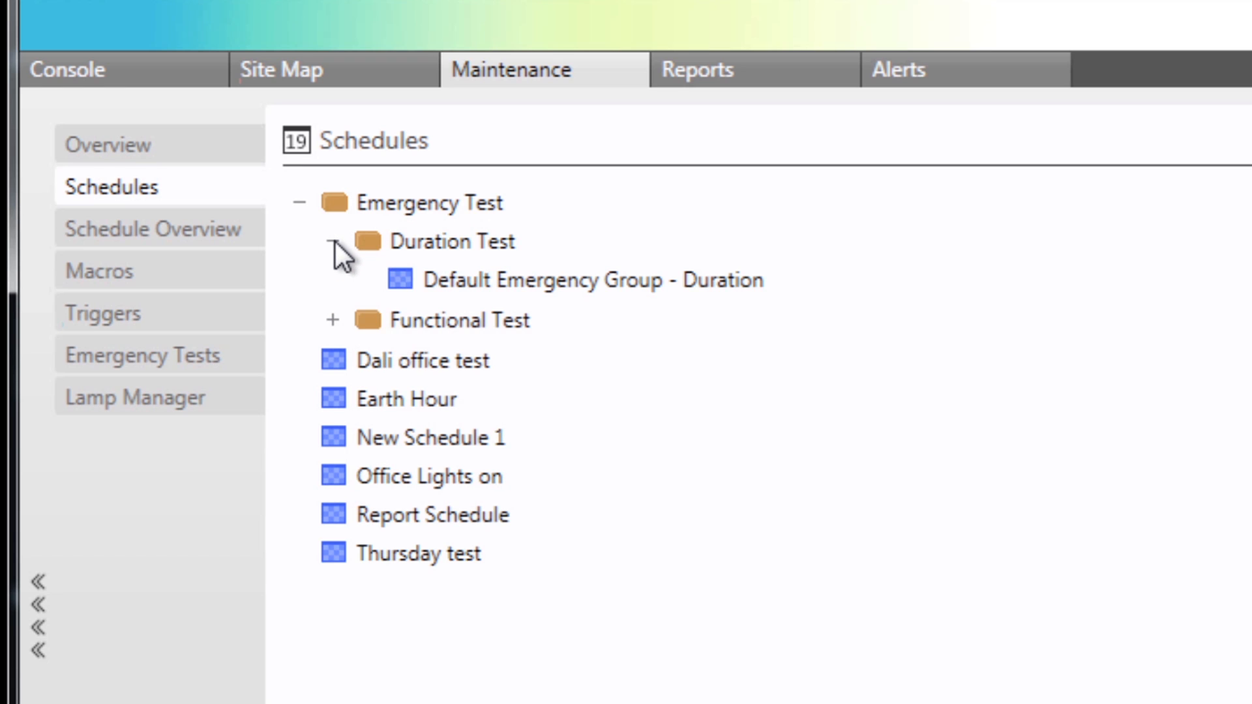
pyautogui.click(471, 275)
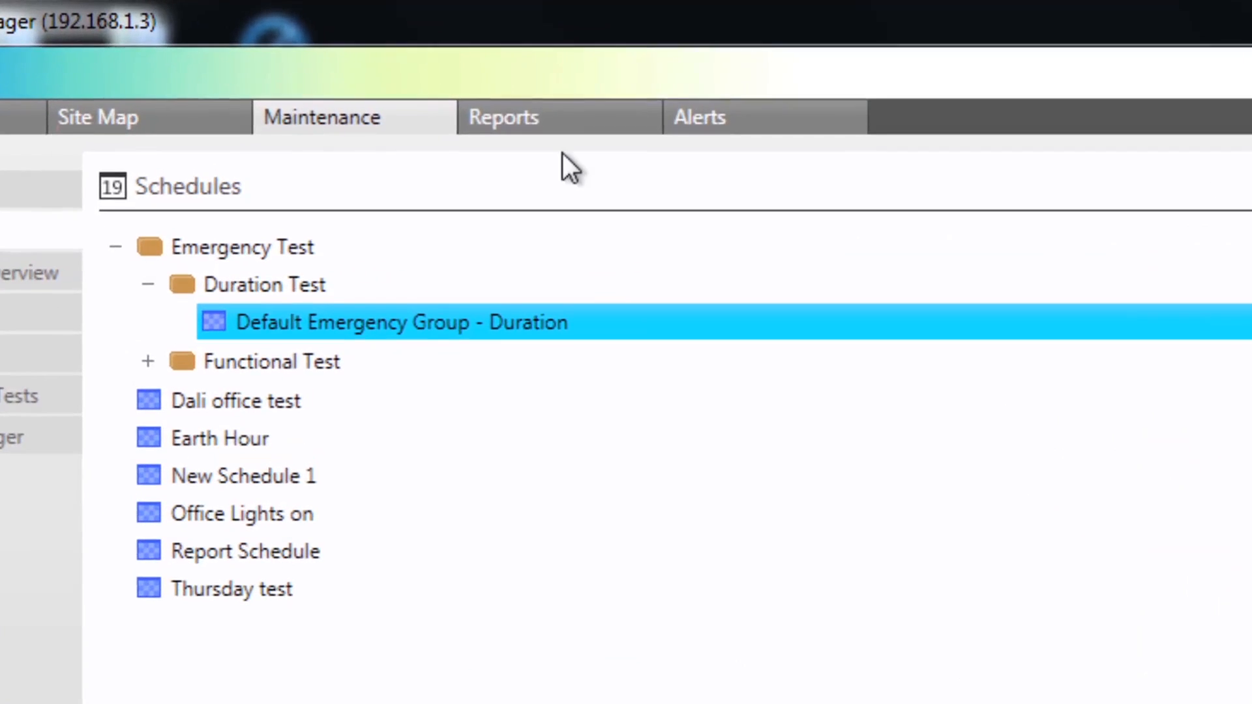
# Generate the predefined Emergency Test History report and look through its test entries.
pyautogui.click(547, 131)
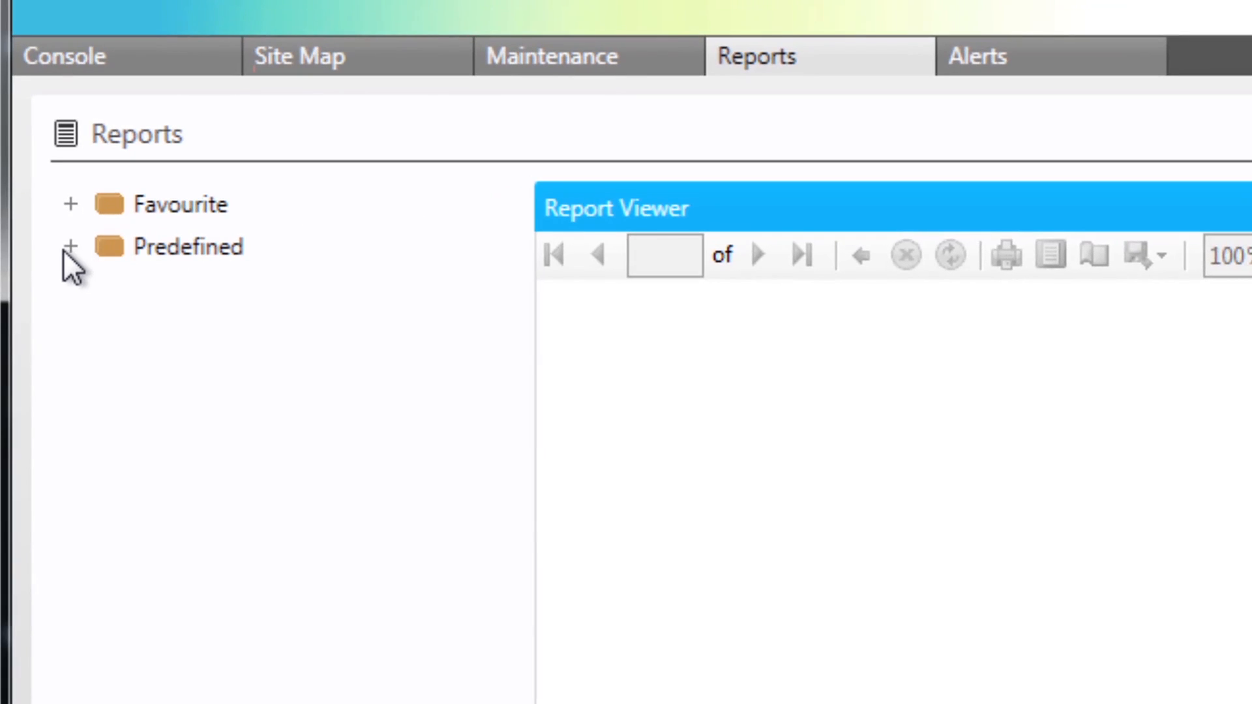
pyautogui.click(69, 247)
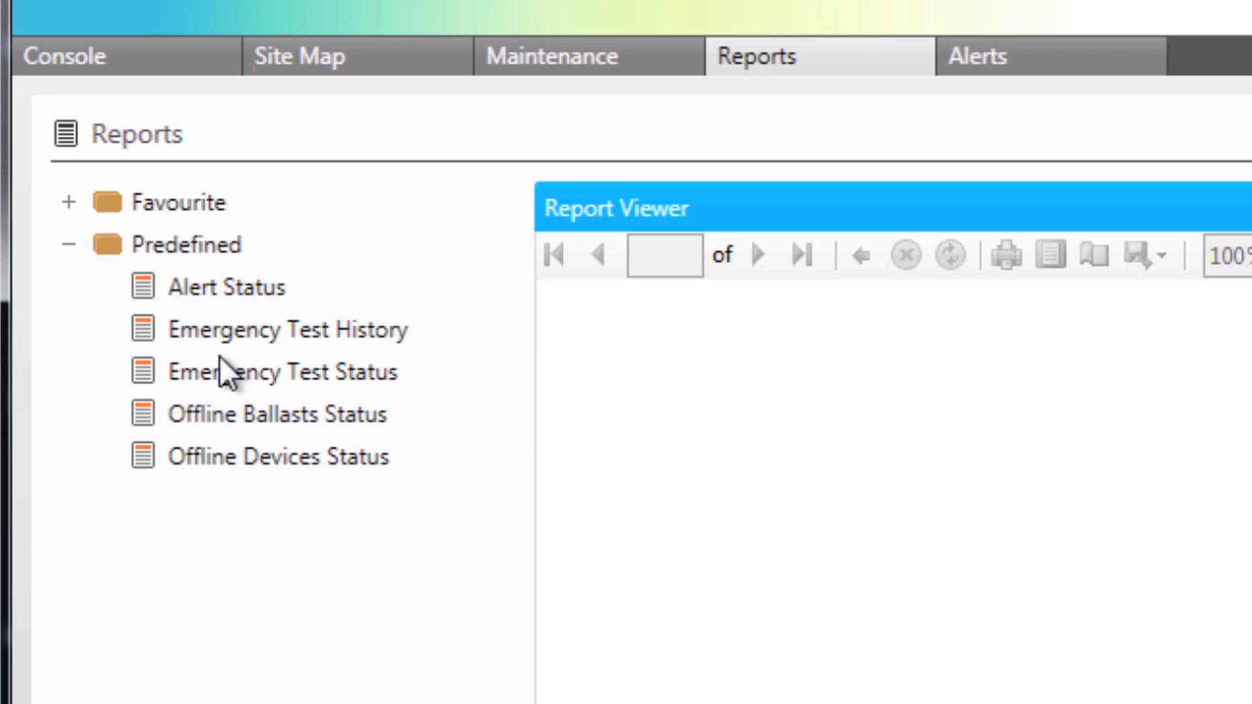
pyautogui.click(274, 337)
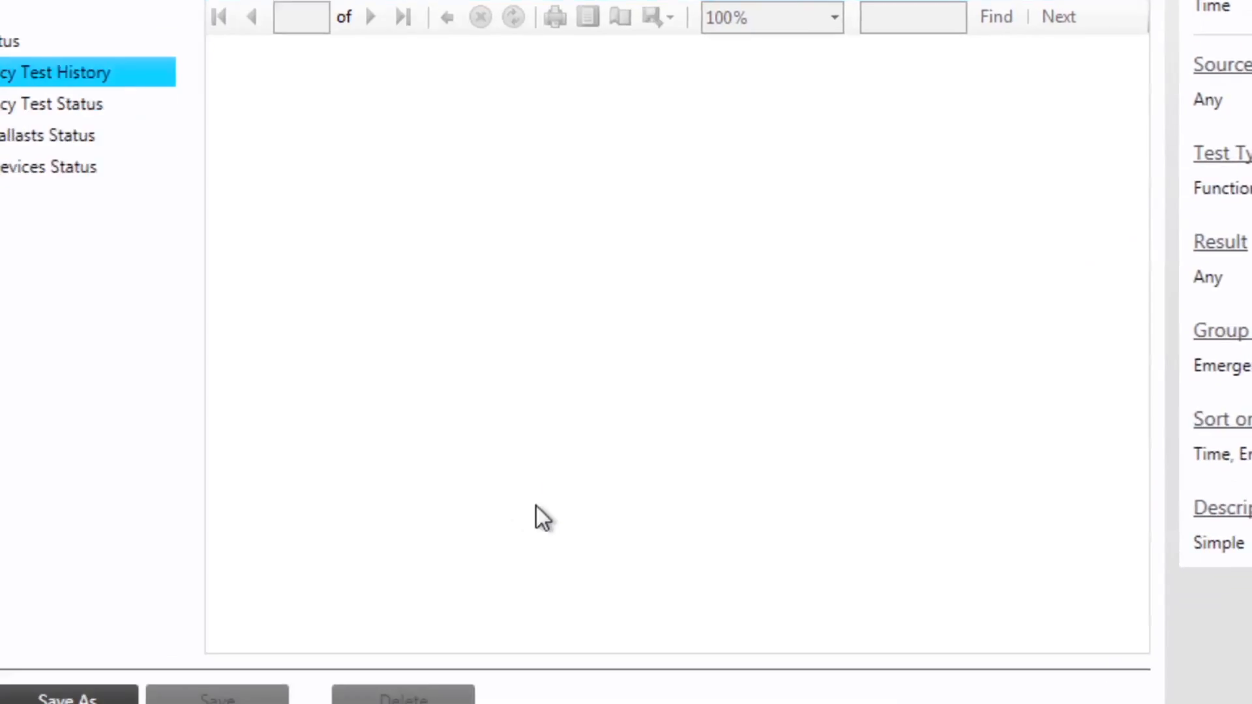
pyautogui.click(185, 597)
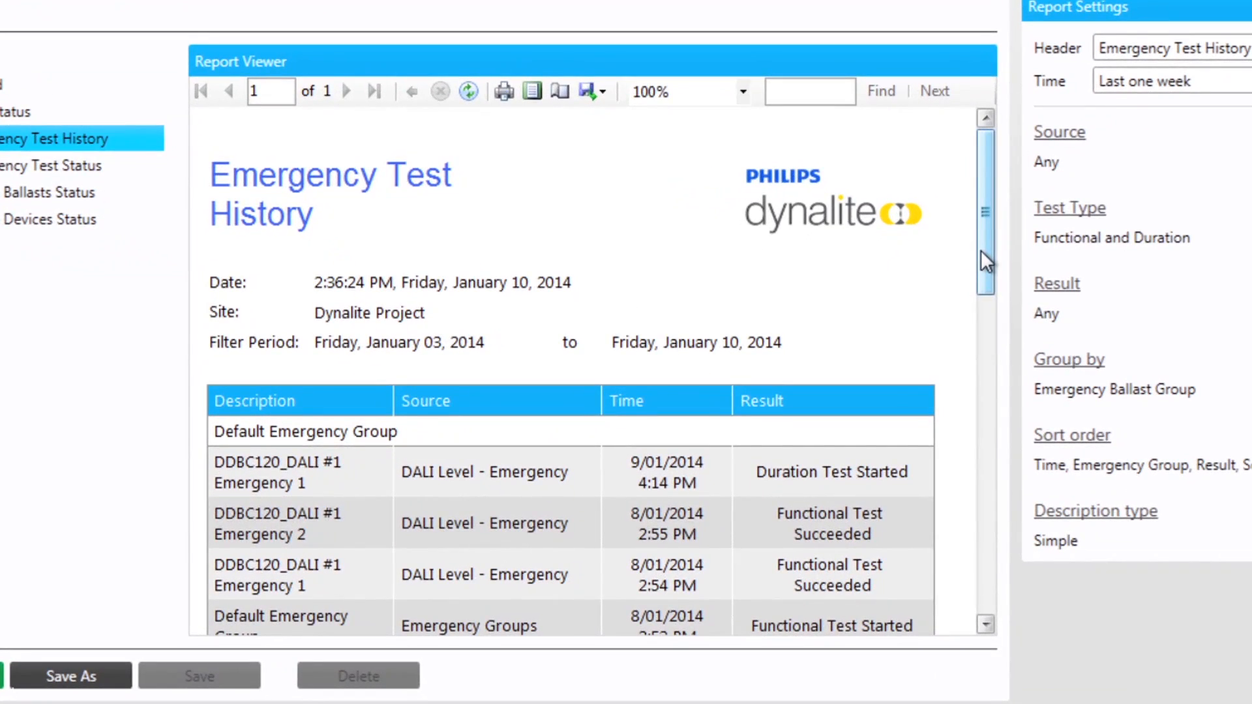
pyautogui.moveTo(981, 250); pyautogui.dragTo(984, 376)
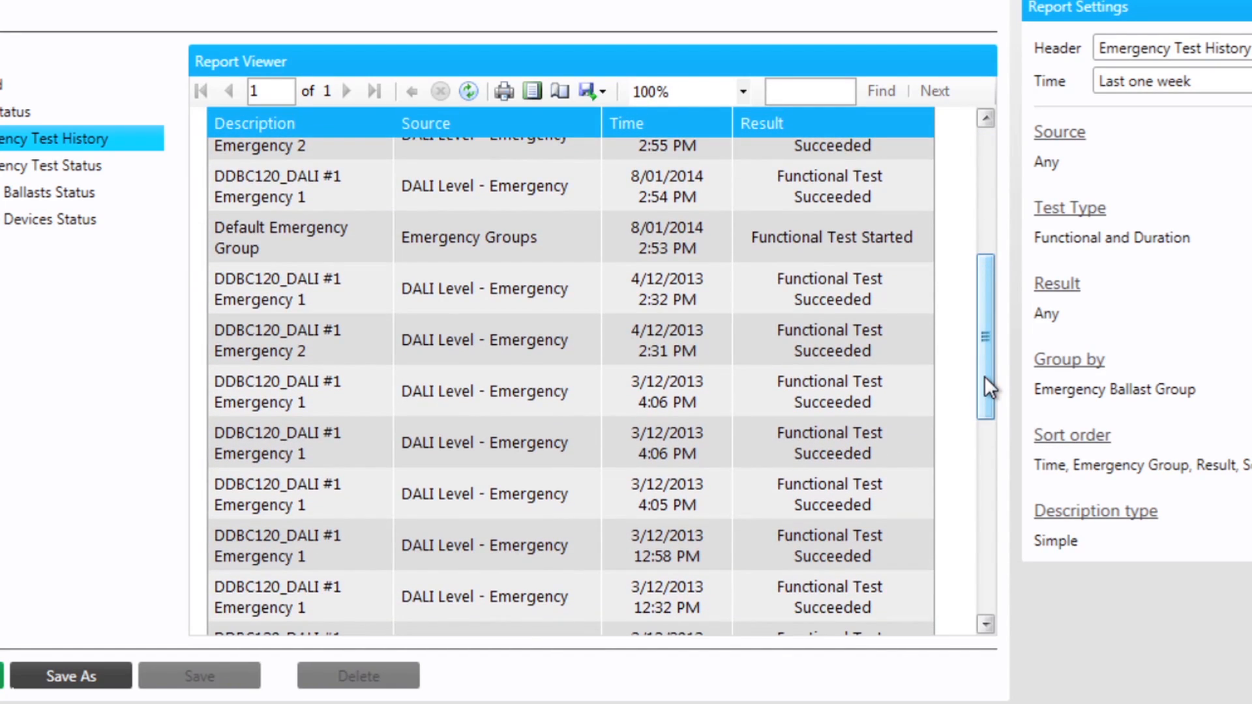